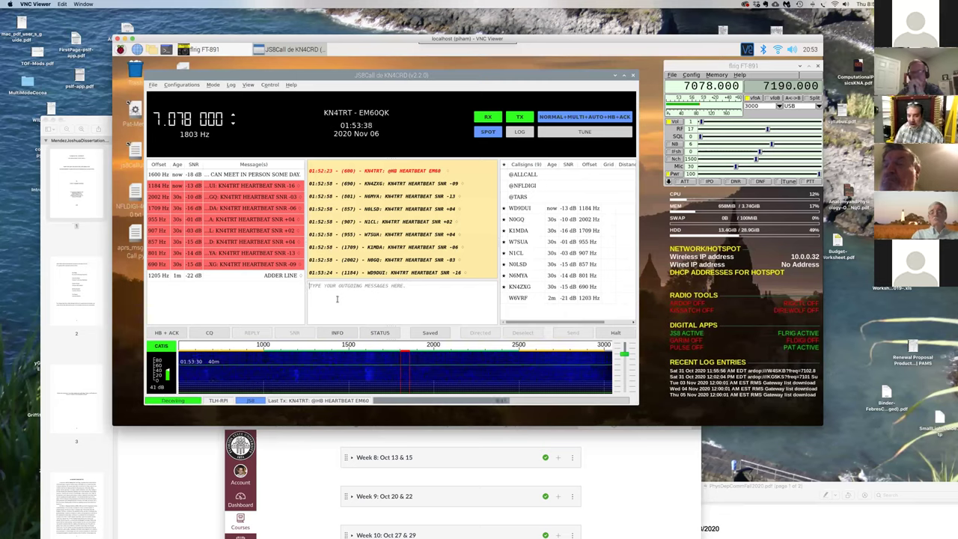
pyautogui.click(337, 300)
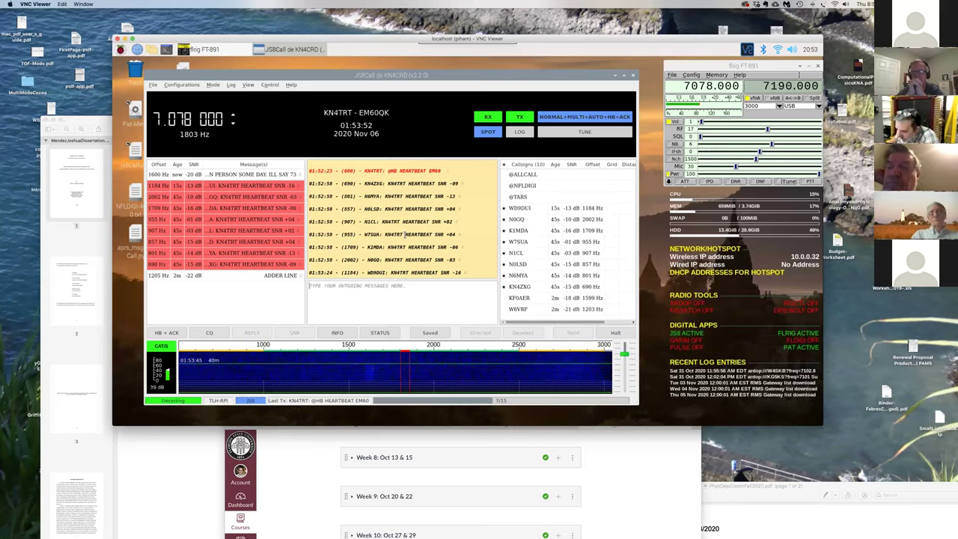
pyautogui.click(327, 287)
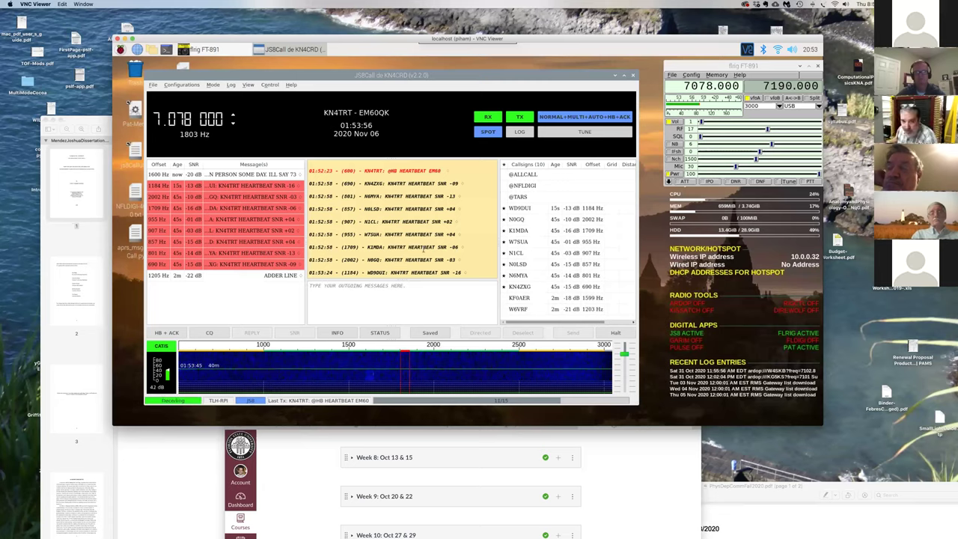
pyautogui.click(525, 176)
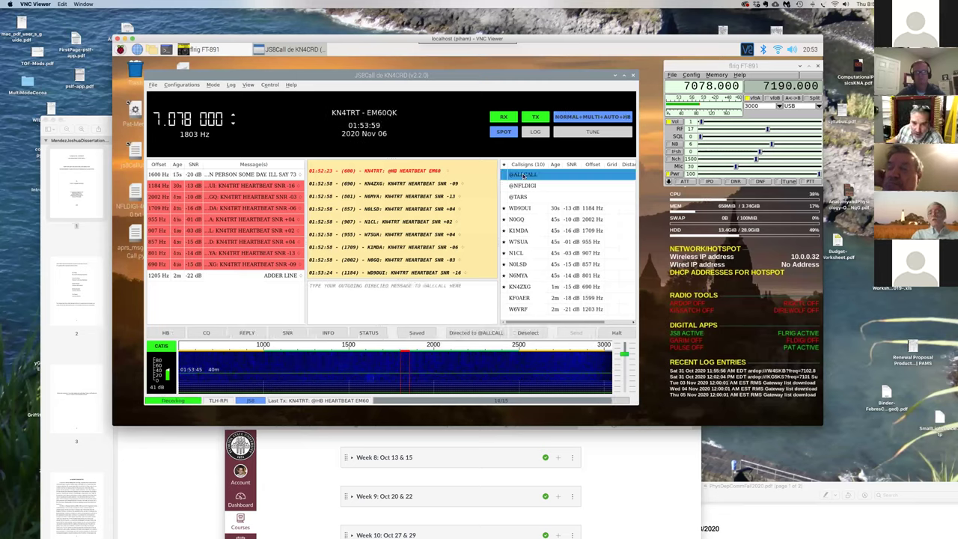
pyautogui.rightClick(381, 292)
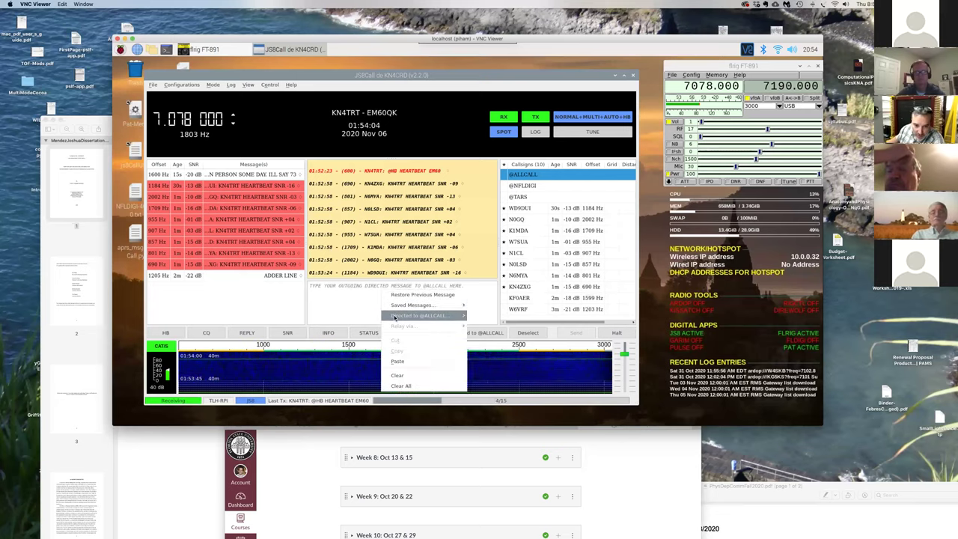
pyautogui.moveTo(394, 316)
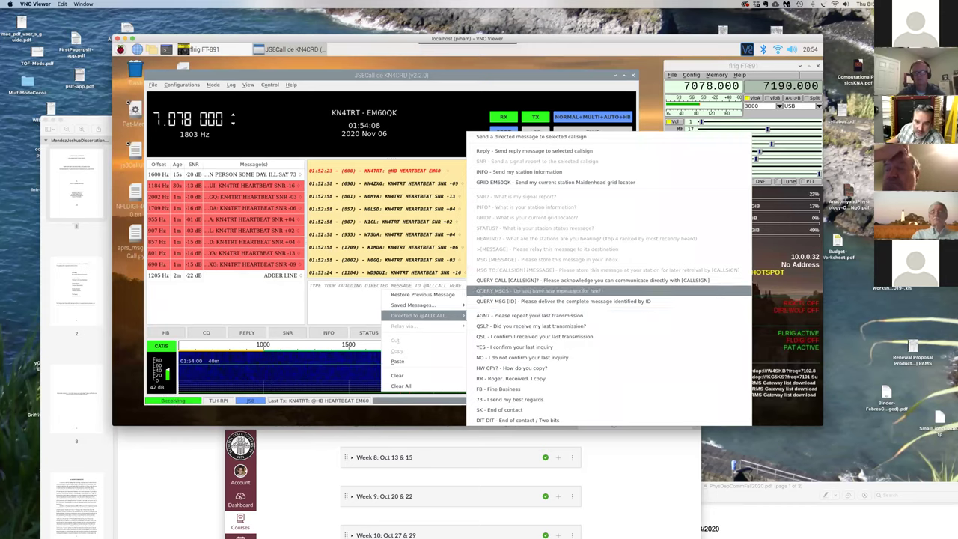
pyautogui.click(481, 292)
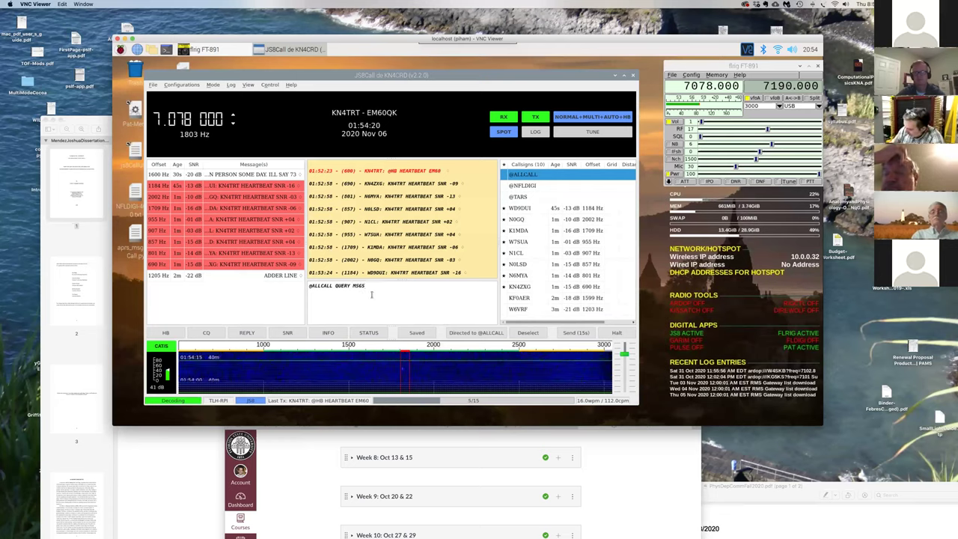
pyautogui.press('Return')
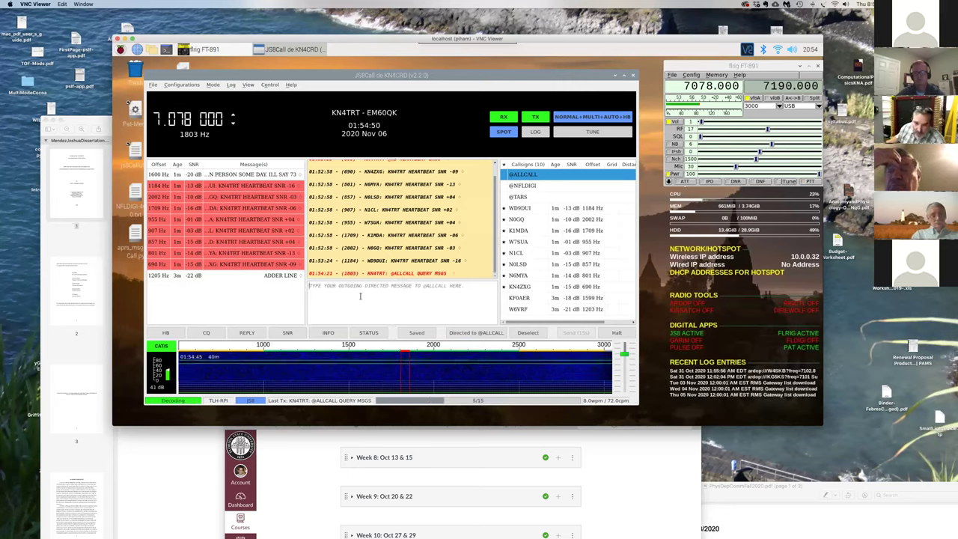
pyautogui.click(527, 332)
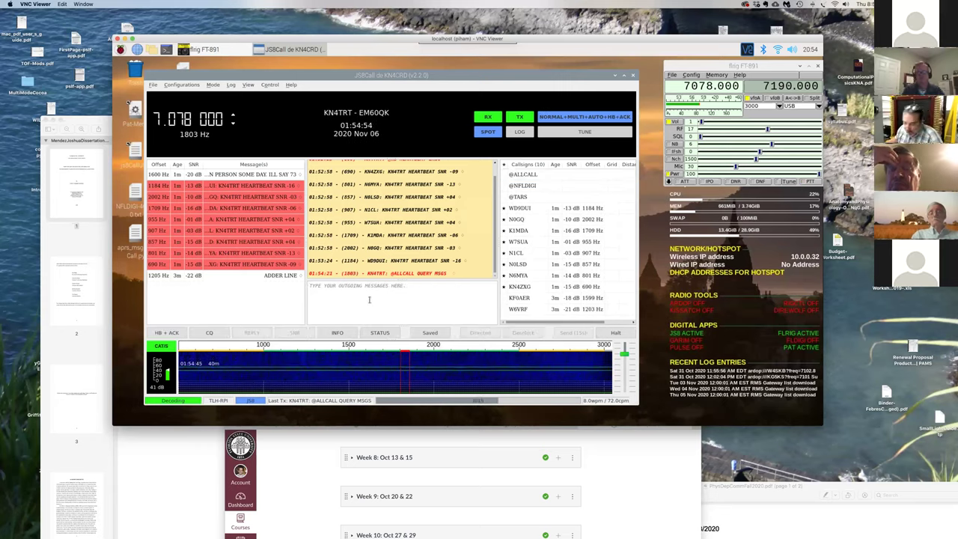
pyautogui.write('WE4')
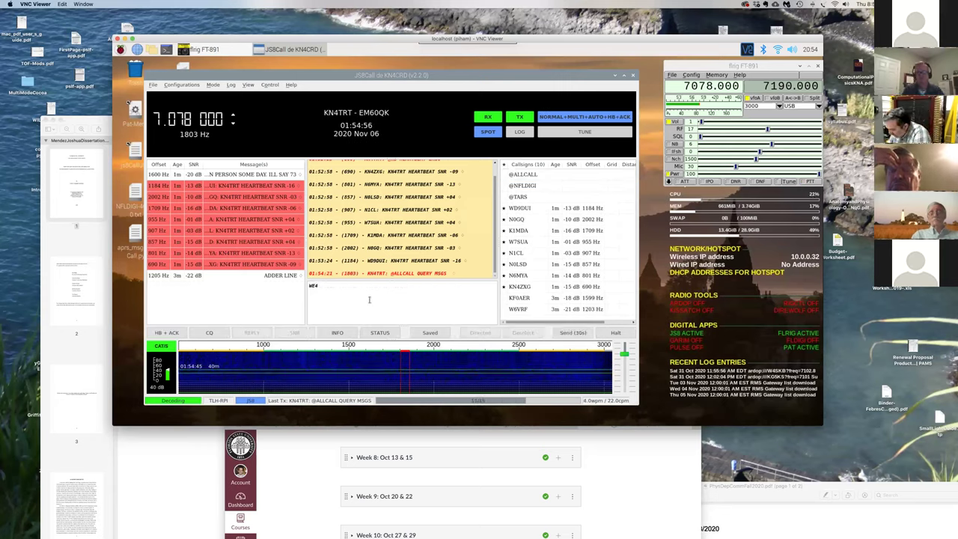
pyautogui.write('SEL')
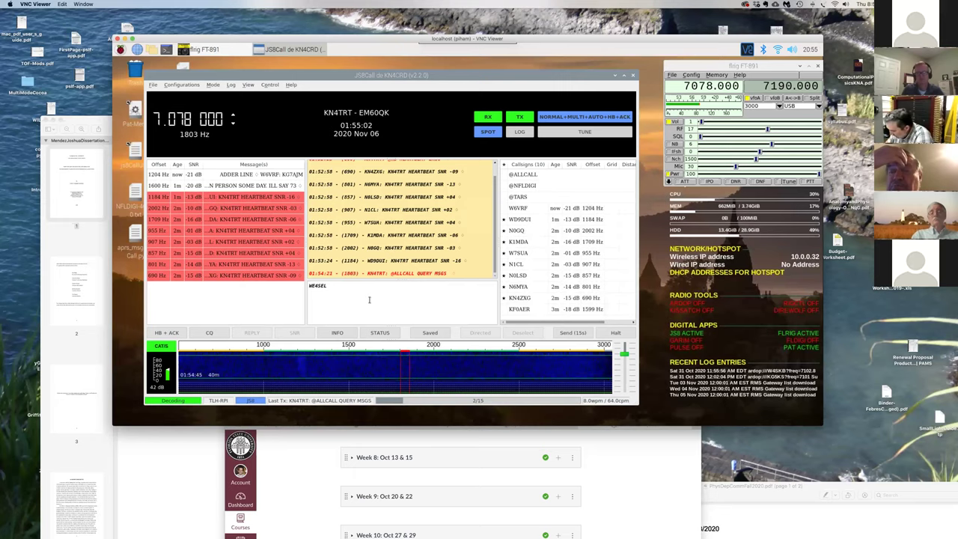
pyautogui.write('SN')
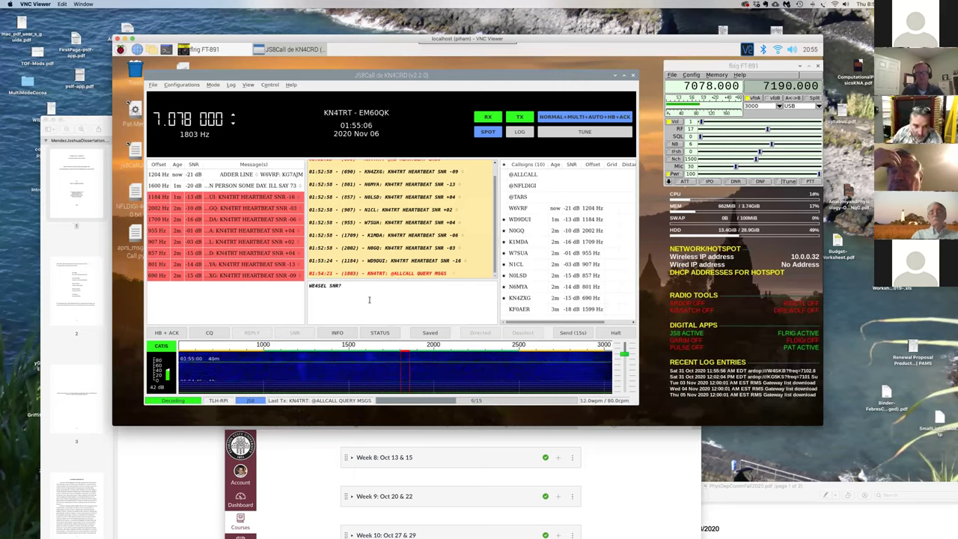
pyautogui.press('Return')
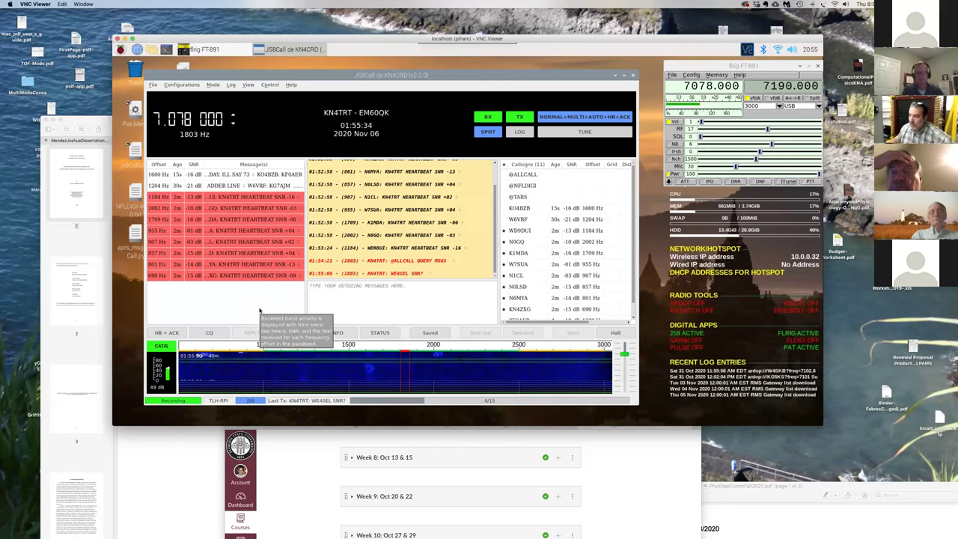
pyautogui.click(382, 300)
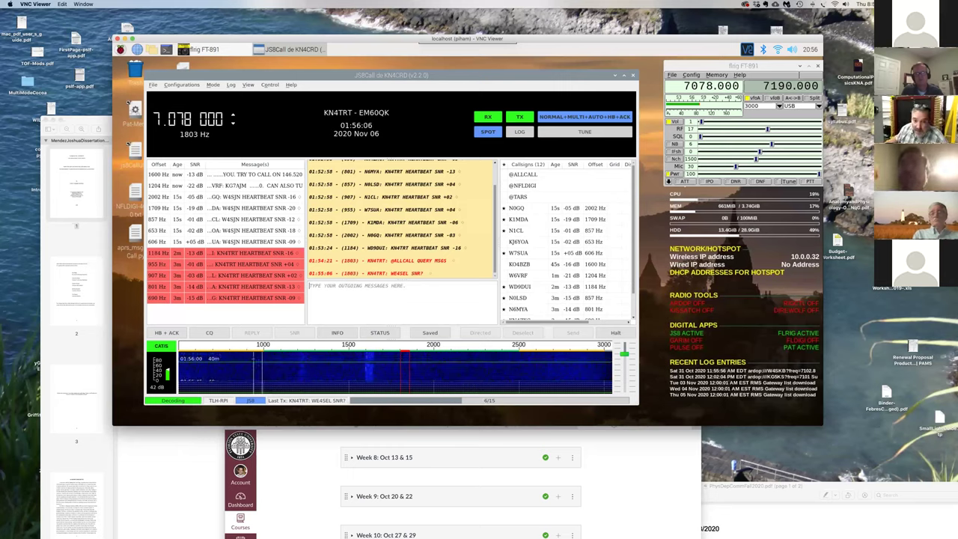
pyautogui.click(409, 299)
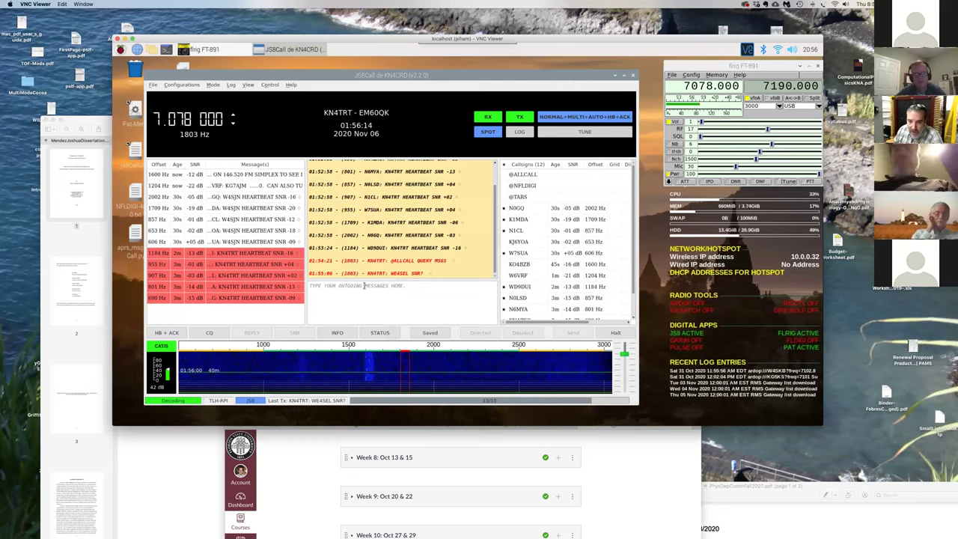
pyautogui.write('N')
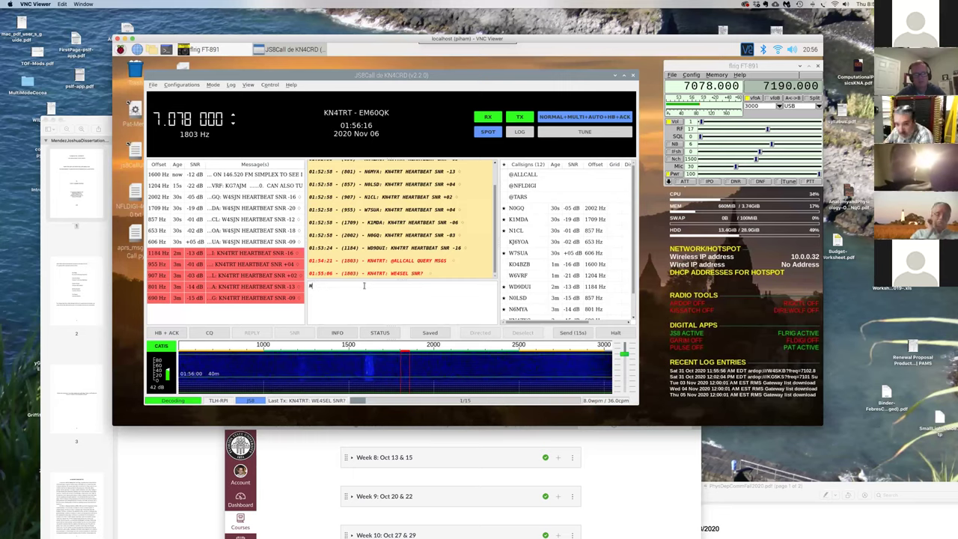
pyautogui.write('0G')
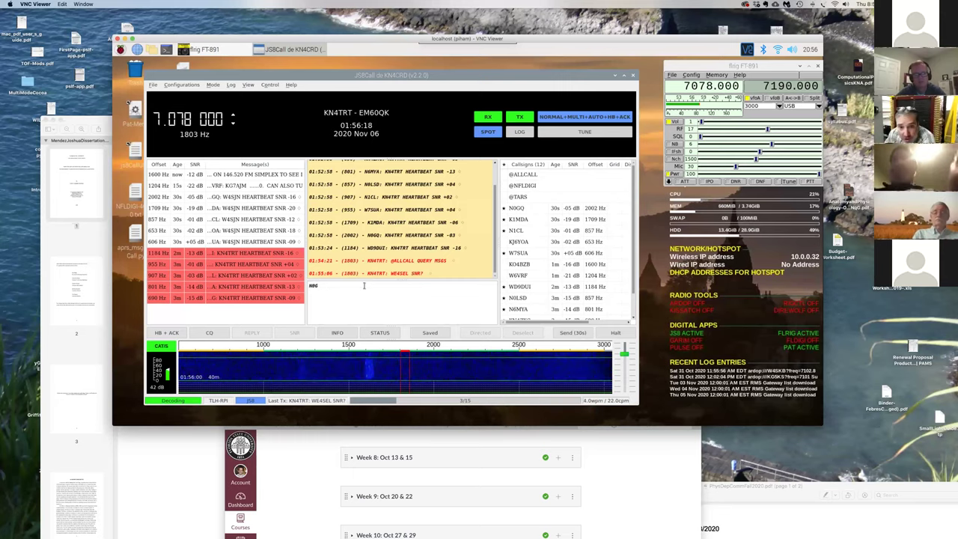
pyautogui.write('Q')
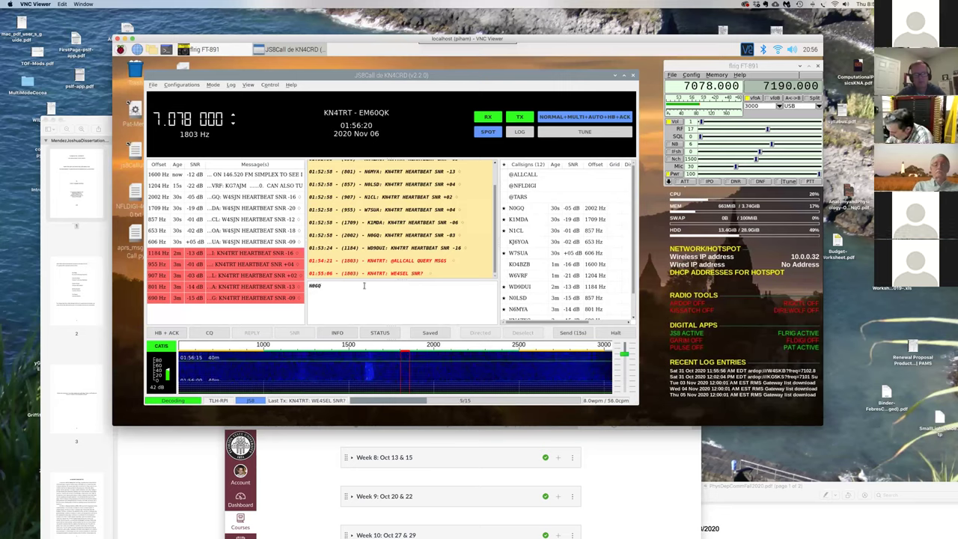
pyautogui.write(' INFO?')
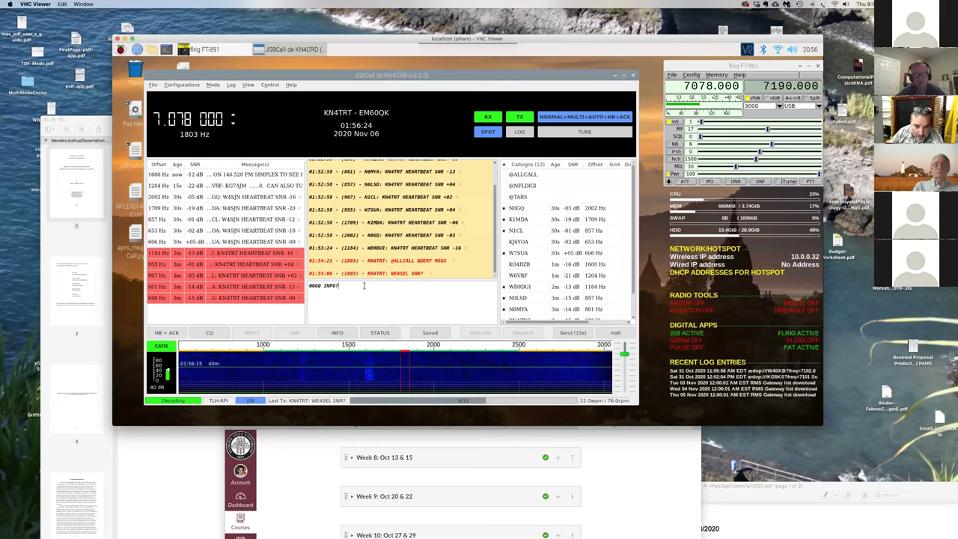
pyautogui.press('Return')
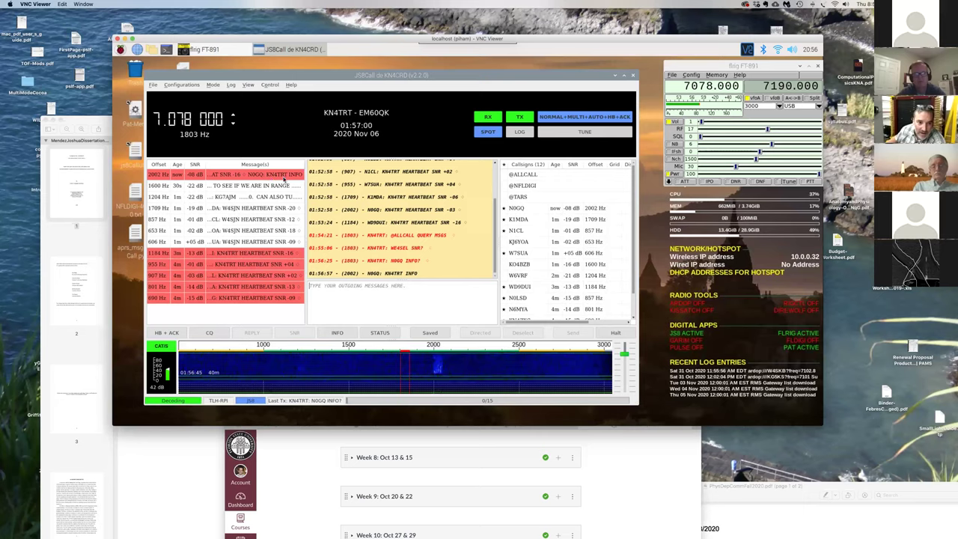
pyautogui.click(374, 285)
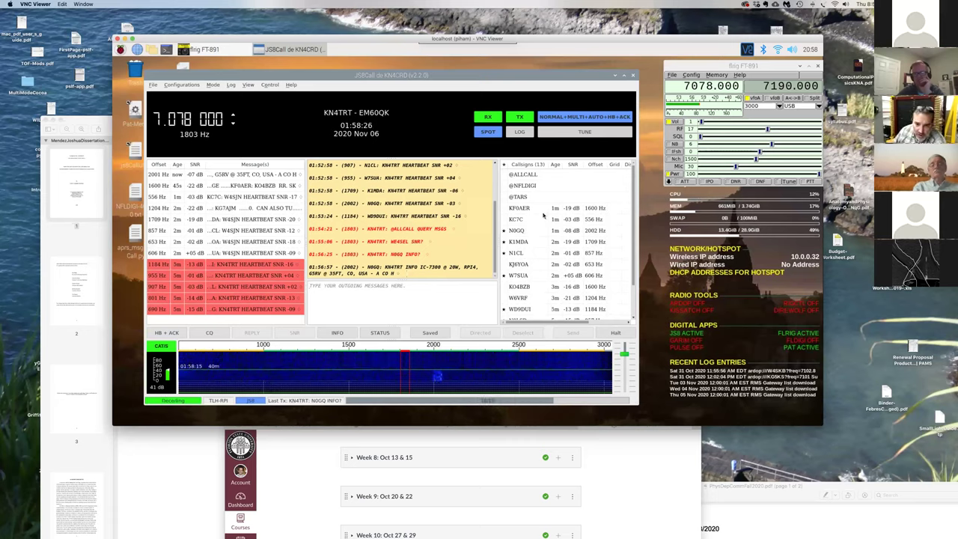
pyautogui.click(519, 264)
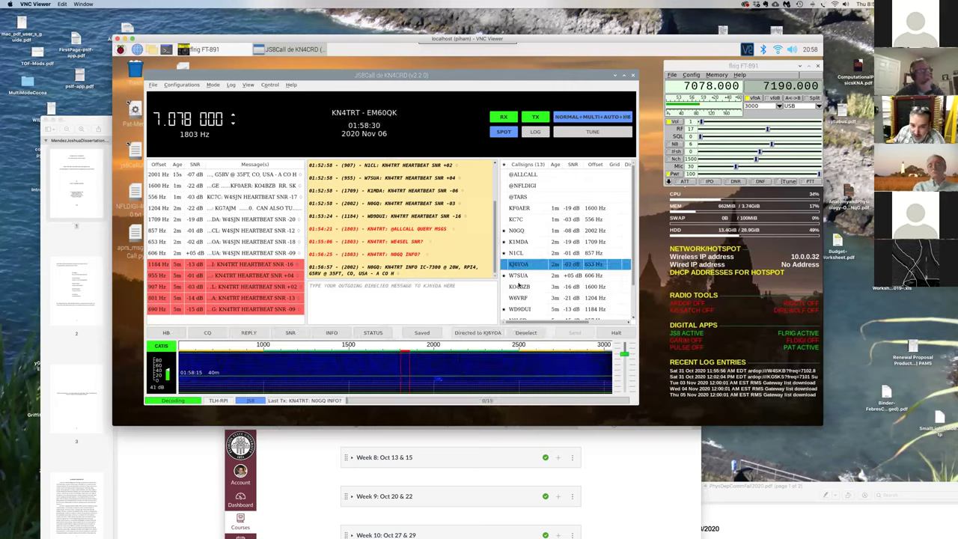
pyautogui.click(517, 276)
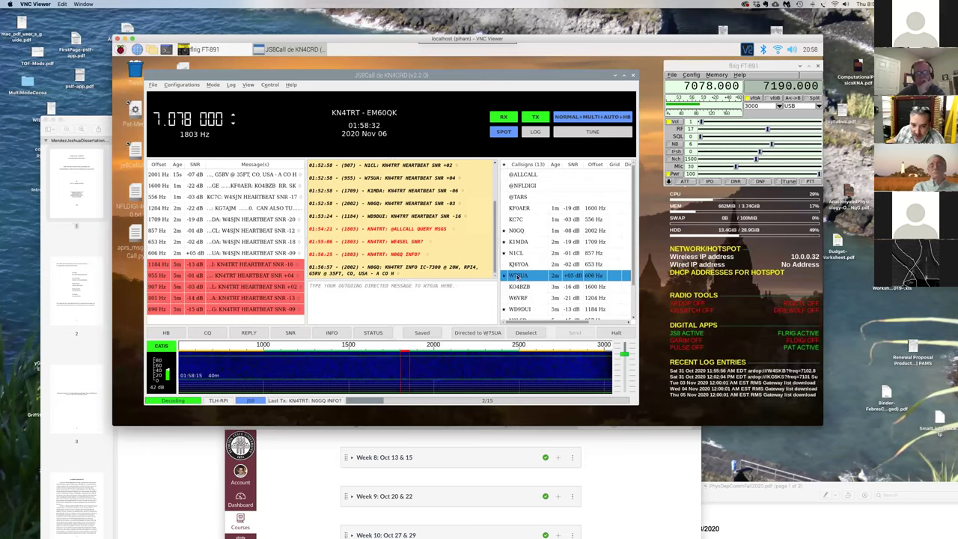
pyautogui.press('Up')
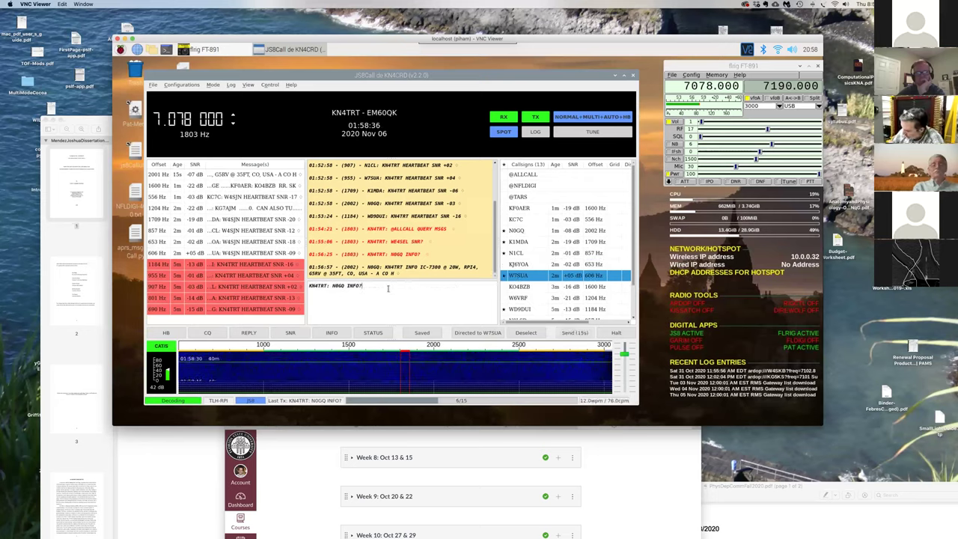
pyautogui.press('BackSpace')
pyautogui.press('BackSpace')
pyautogui.press('BackSpace')
pyautogui.press('BackSpace')
pyautogui.press('BackSpace')
pyautogui.press('BackSpace')
pyautogui.press('BackSpace')
pyautogui.press('BackSpace')
pyautogui.press('BackSpace')
pyautogui.press('BackSpace')
pyautogui.press('BackSpace')
pyautogui.press('BackSpace')
pyautogui.press('BackSpace')
pyautogui.press('BackSpace')
pyautogui.press('BackSpace')
pyautogui.press('BackSpace')
pyautogui.press('BackSpace')
pyautogui.press('BackSpace')
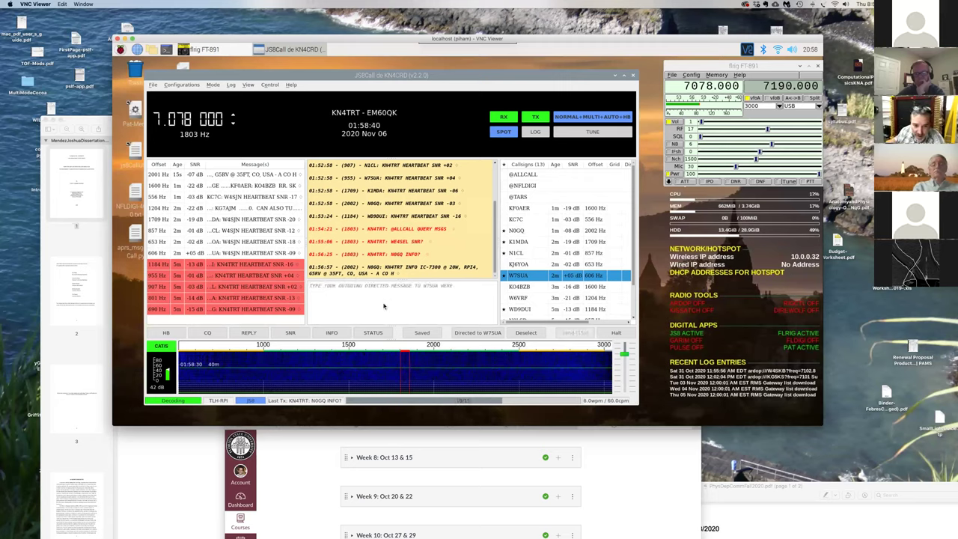
pyautogui.rightClick(383, 305)
pyautogui.moveTo(404, 330)
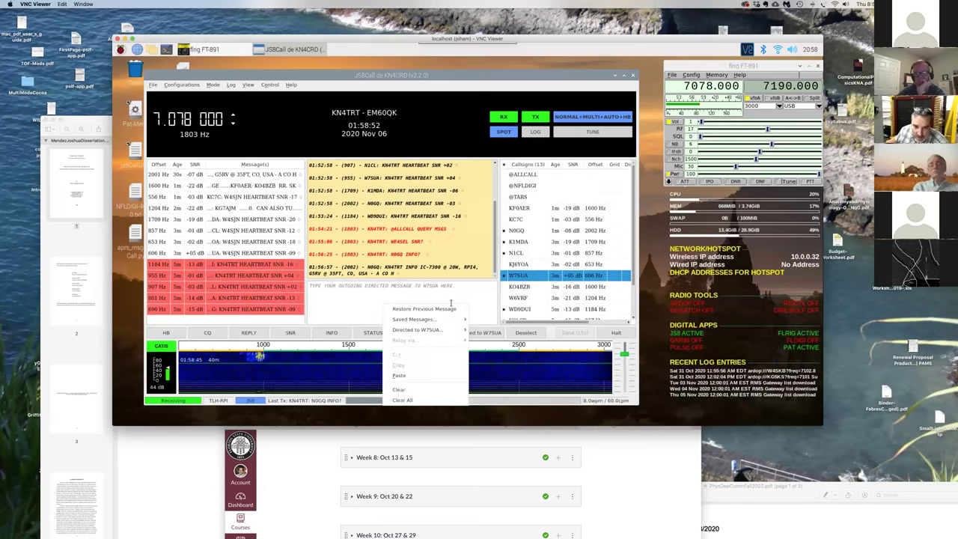
pyautogui.click(451, 302)
pyautogui.rightClick(459, 298)
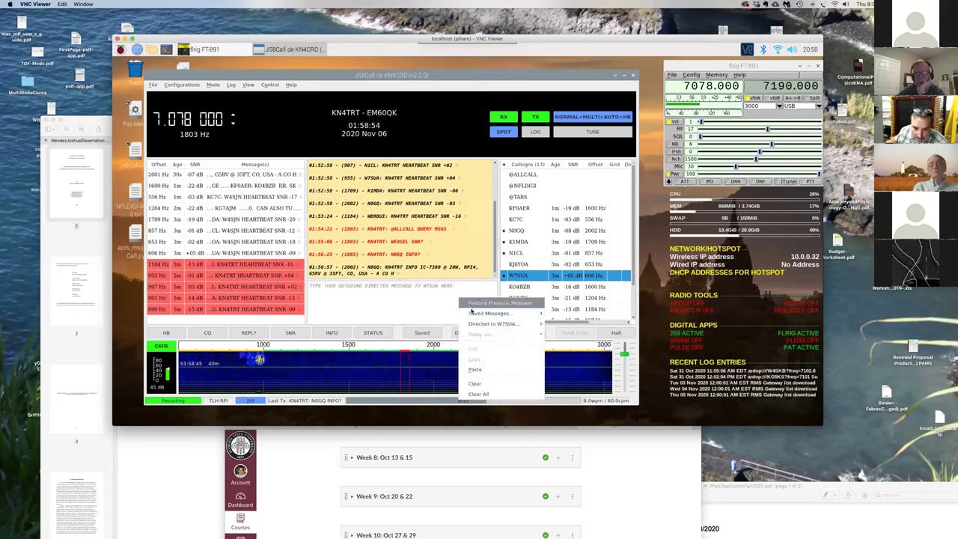
pyautogui.moveTo(470, 311)
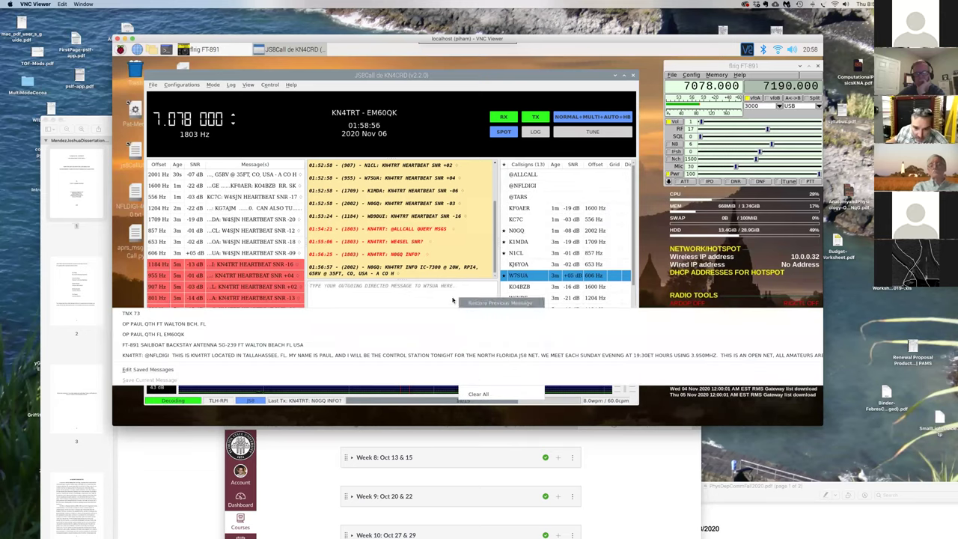
pyautogui.click(438, 300)
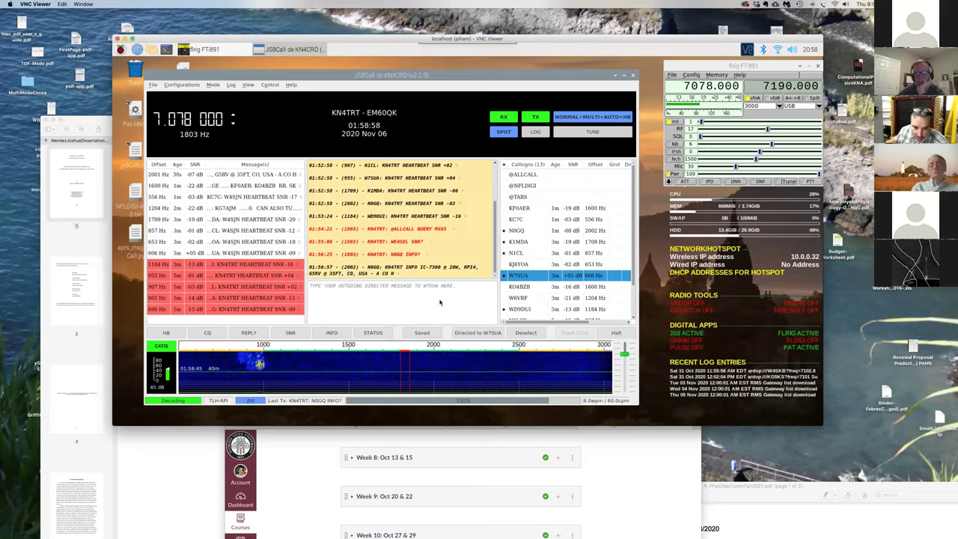
pyautogui.rightClick(439, 303)
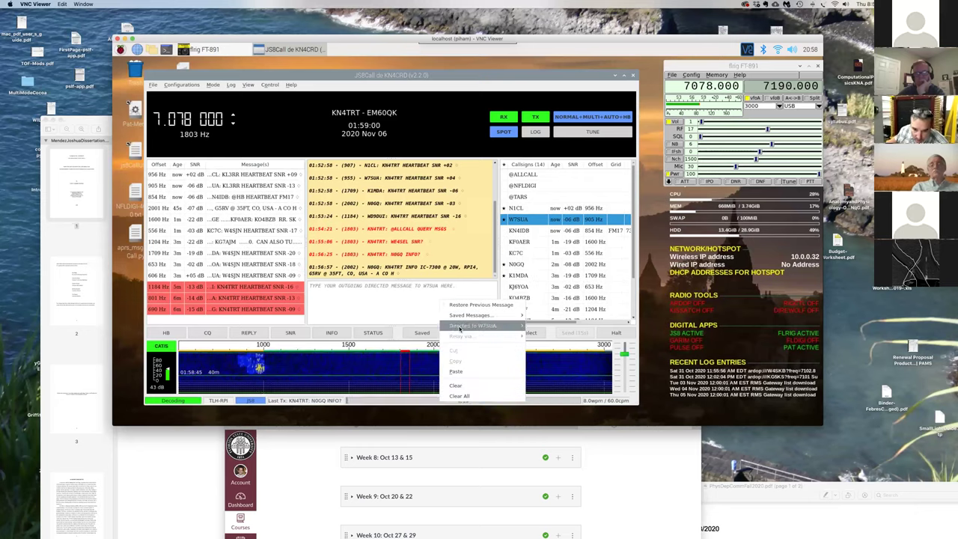
pyautogui.moveTo(460, 329)
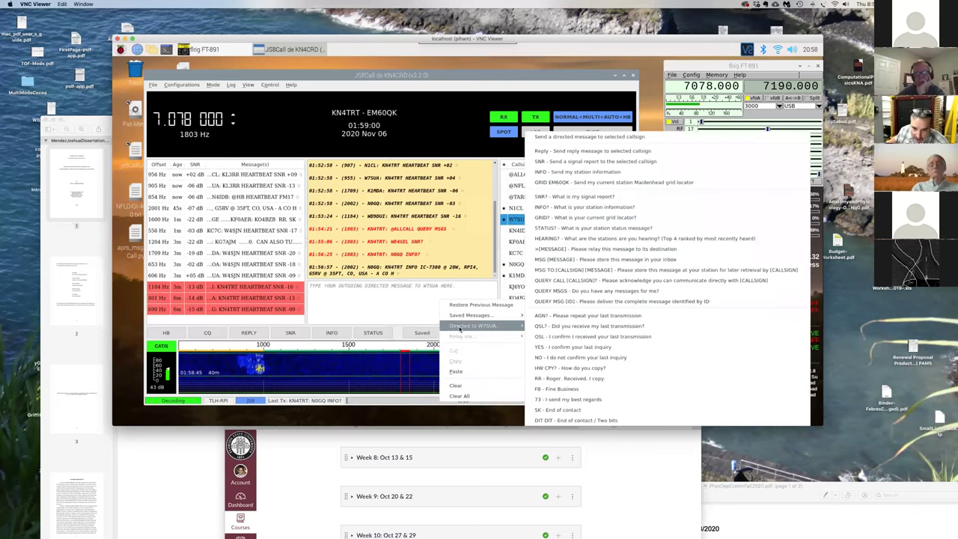
pyautogui.click(550, 238)
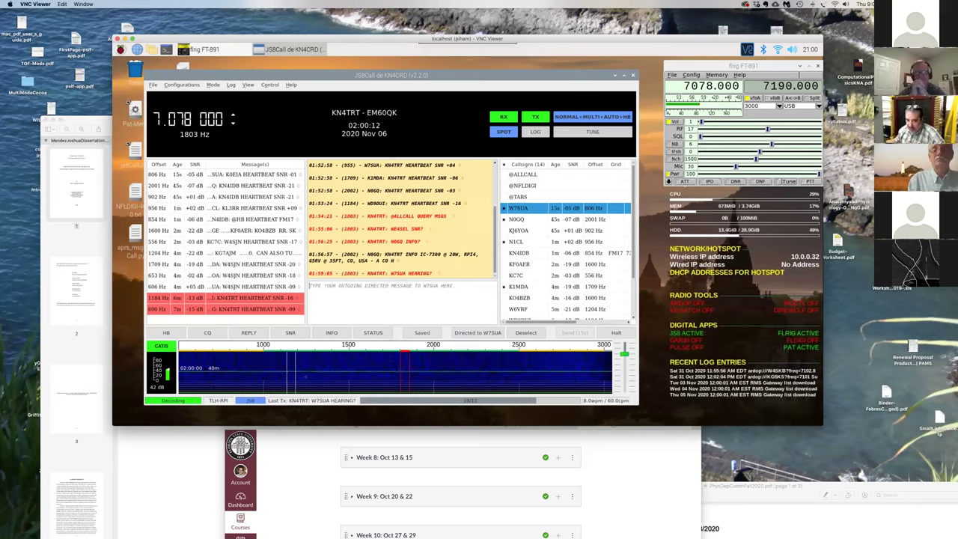
# - Transmit the predefined CQ call to all stations
pyautogui.click(402, 306)
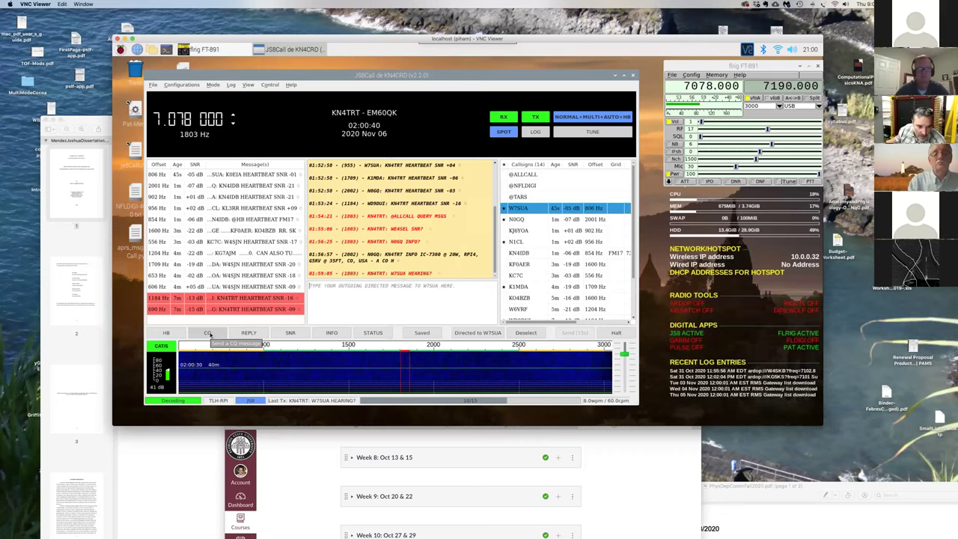
pyautogui.click(208, 334)
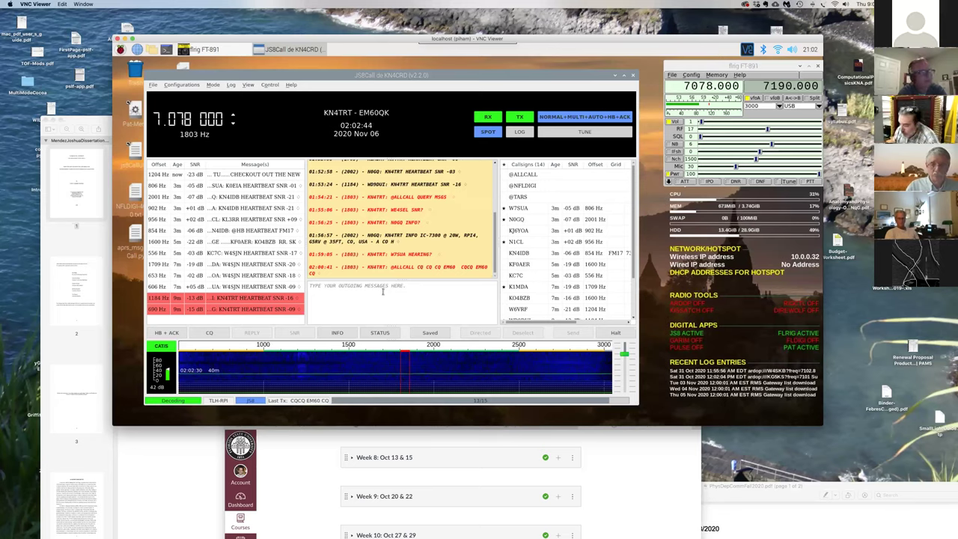
# - Write the word GOOD as an outgoing message and shorten it to GUD
pyautogui.click(362, 288)
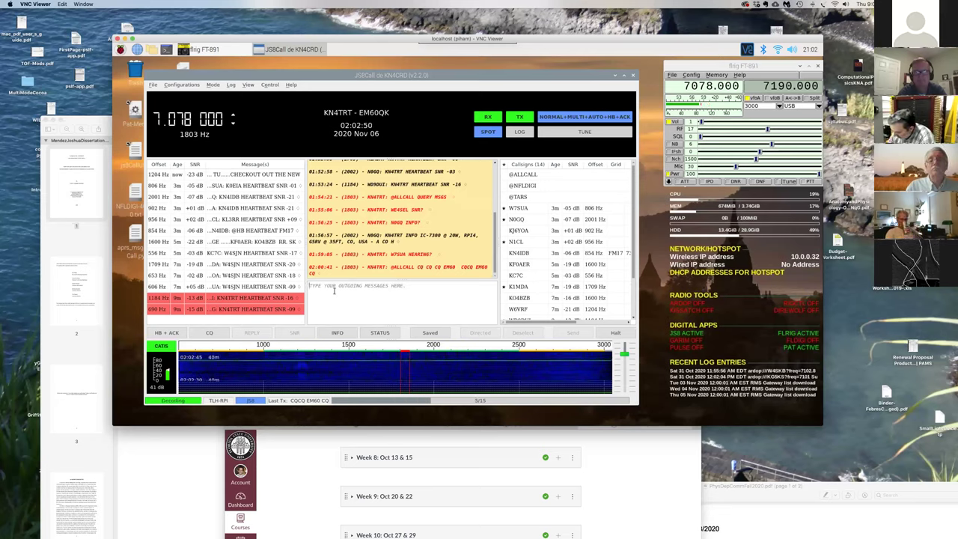
pyautogui.write('6')
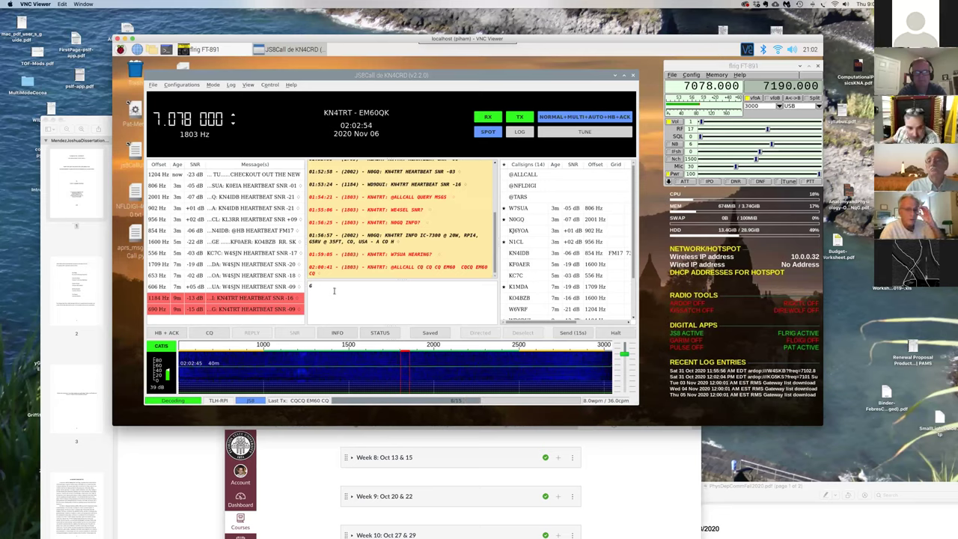
pyautogui.write('OOD')
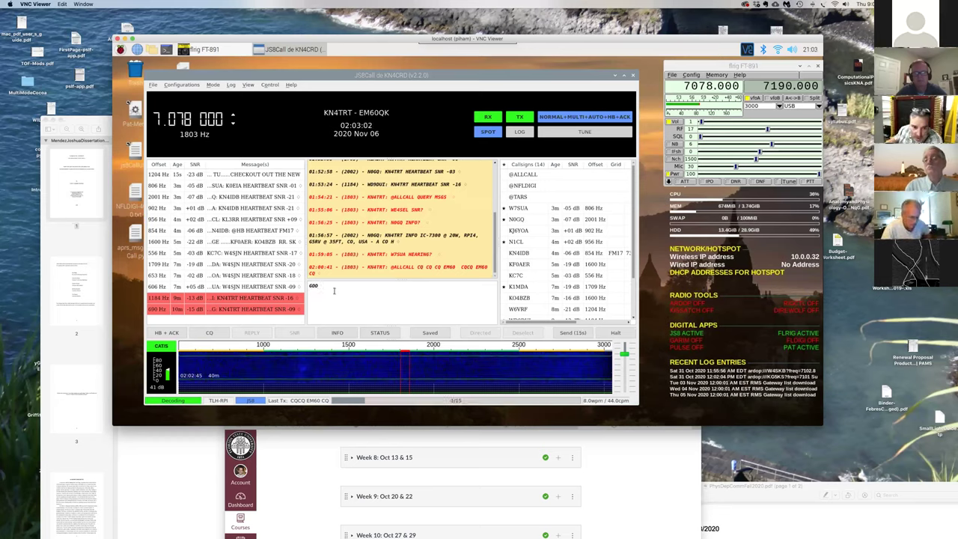
pyautogui.write('0')
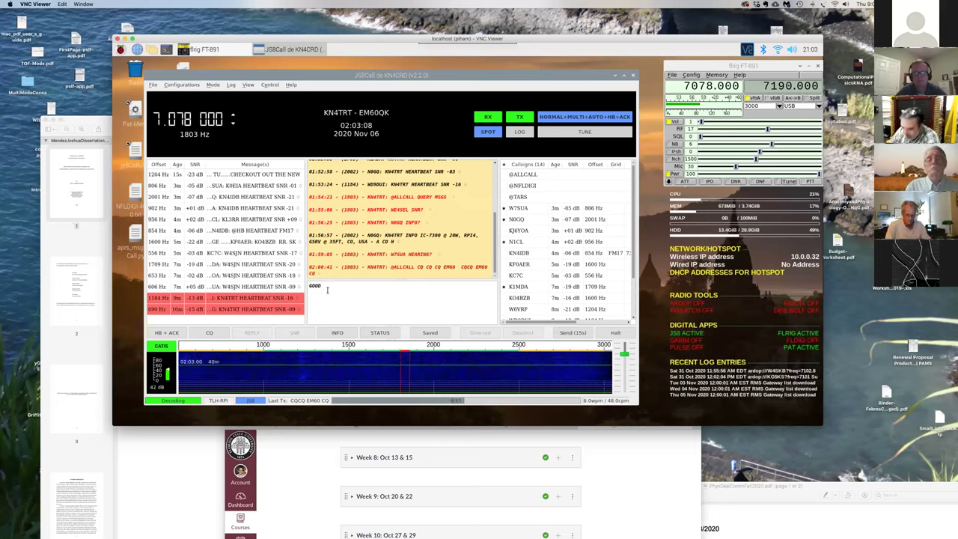
pyautogui.press('BackSpace')
pyautogui.press('BackSpace')
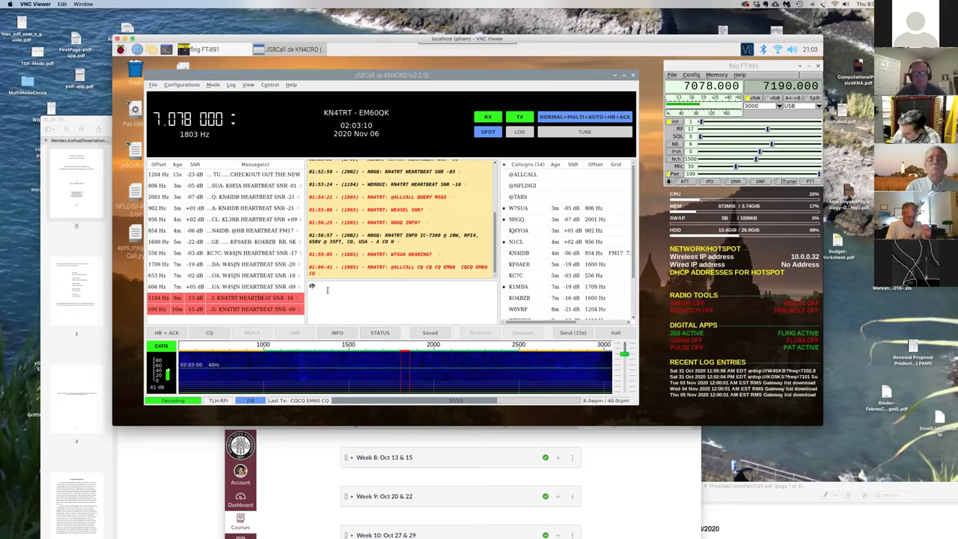
pyautogui.write('D')
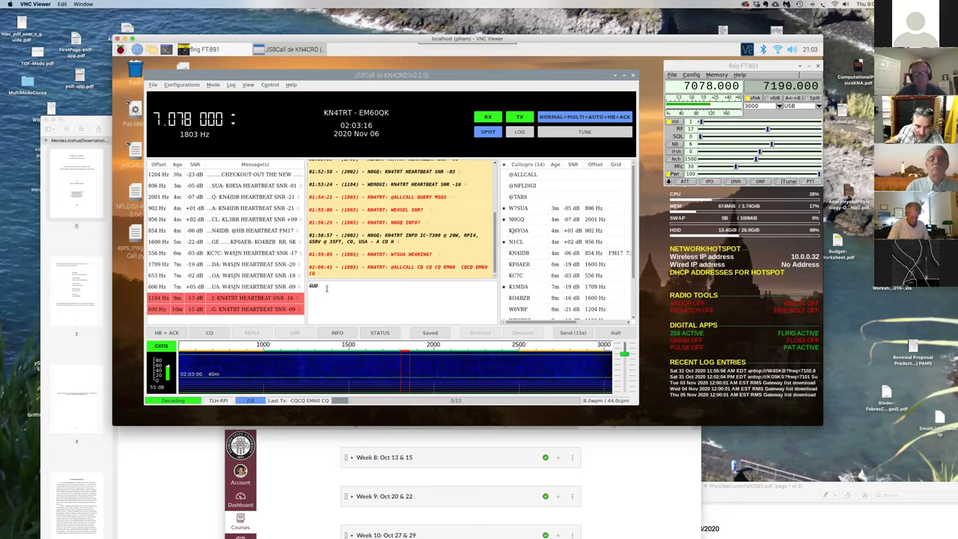
# - Extend the draft with a second word and revise the full message to GOOD GOOD
pyautogui.write('GUB')
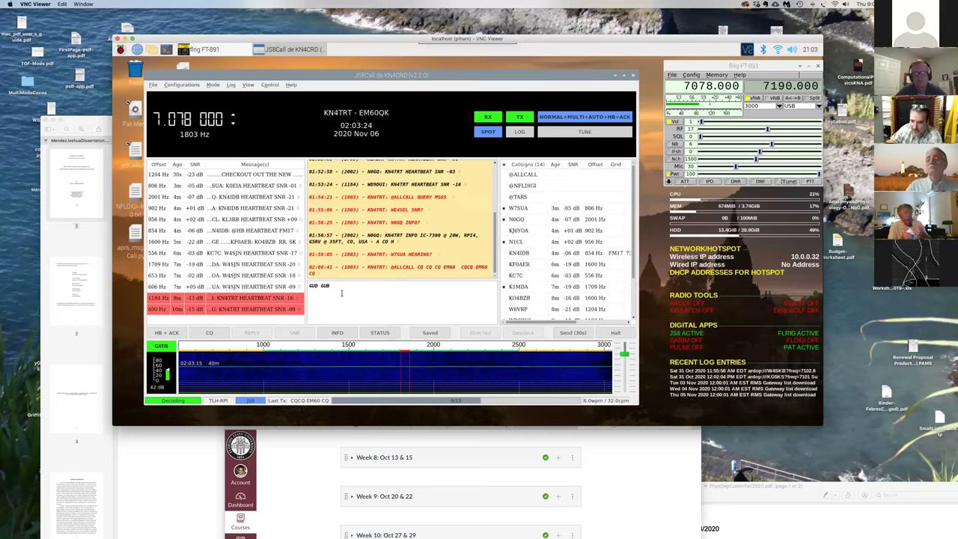
pyautogui.press('BackSpace')
pyautogui.press('BackSpace')
pyautogui.write('B')
pyautogui.write('O')
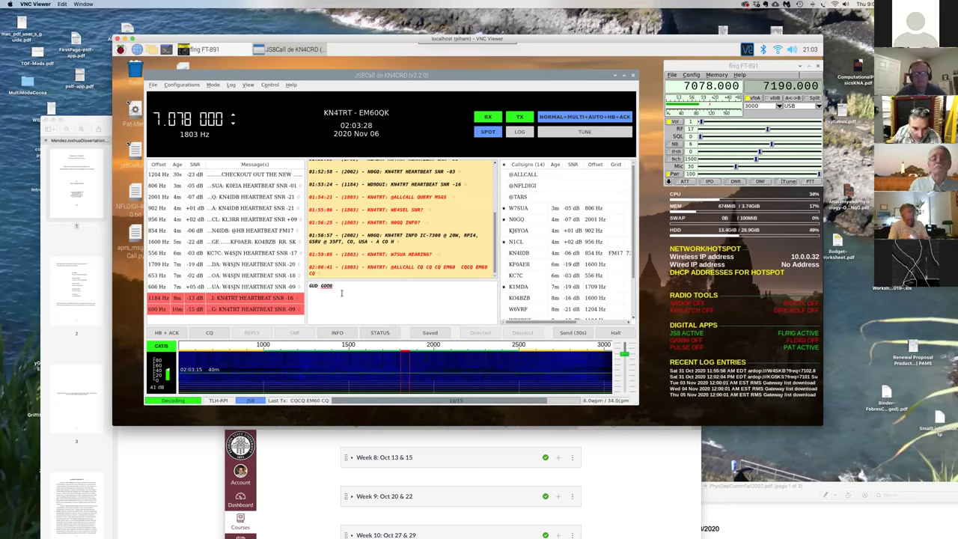
pyautogui.press('Delete')
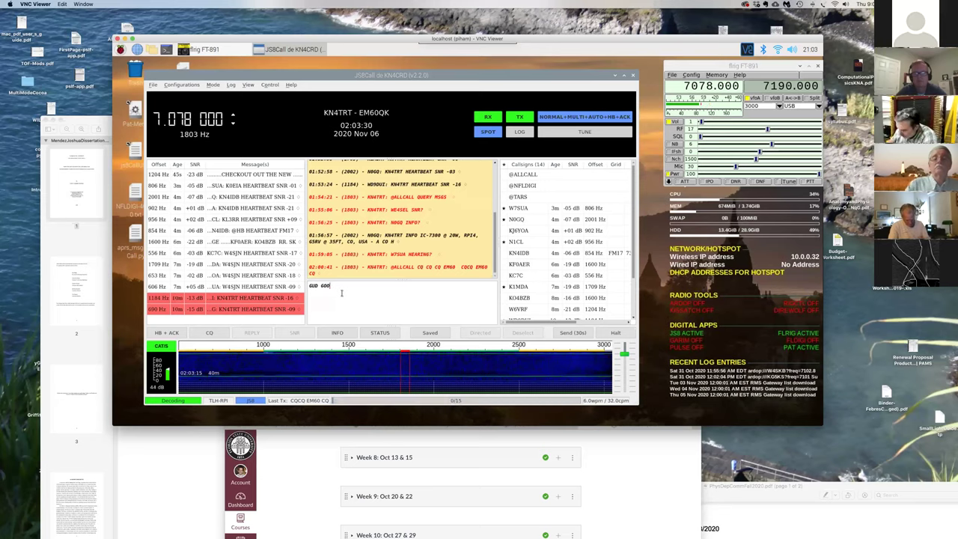
pyautogui.press('BackSpace')
pyautogui.press('BackSpace')
pyautogui.write('OOD')
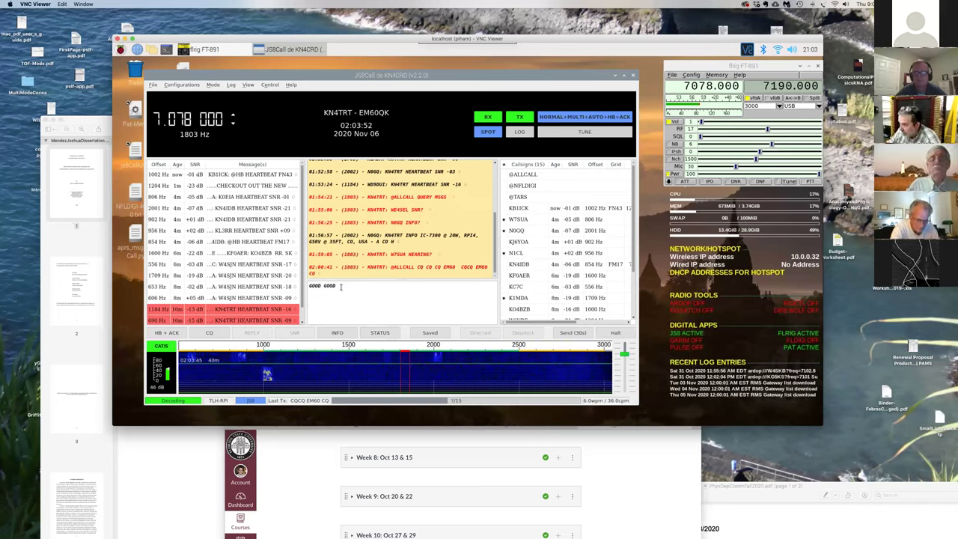
# - Clear the draft message and write the single word CHANNEL as the outgoing text
pyautogui.press('BackSpace')
pyautogui.press('BackSpace')
pyautogui.press('BackSpace')
pyautogui.press('BackSpace')
pyautogui.press('BackSpace')
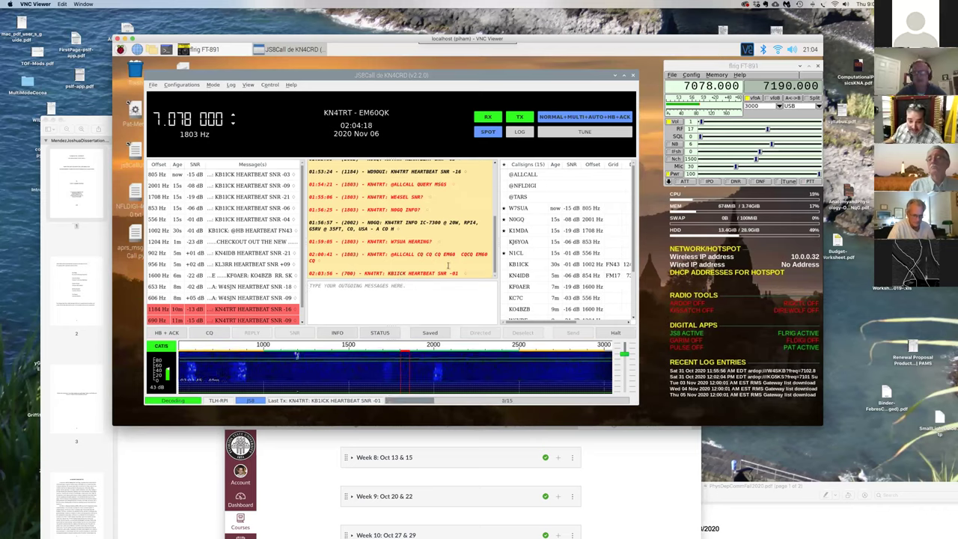
pyautogui.click(321, 288)
pyautogui.write('CHANGE')
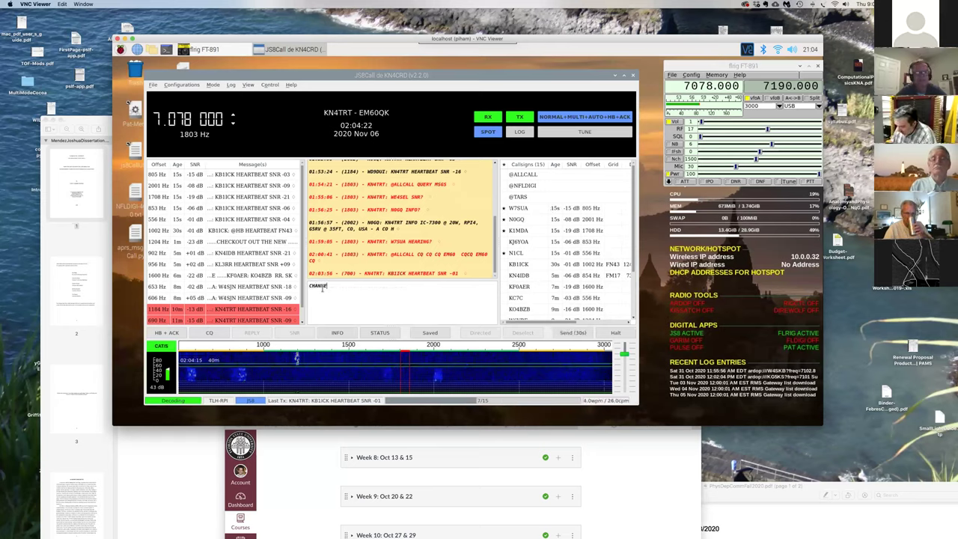
pyautogui.write('L')
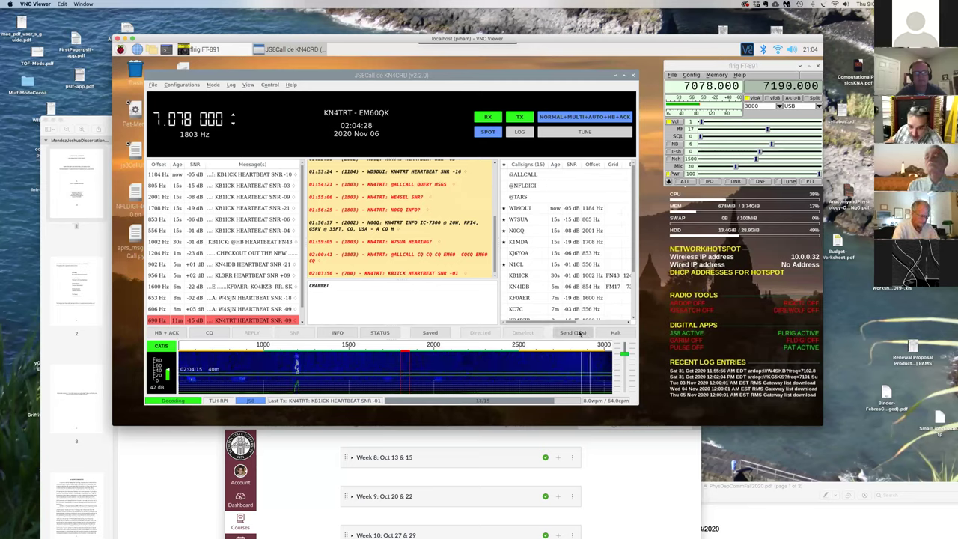
pyautogui.click(324, 292)
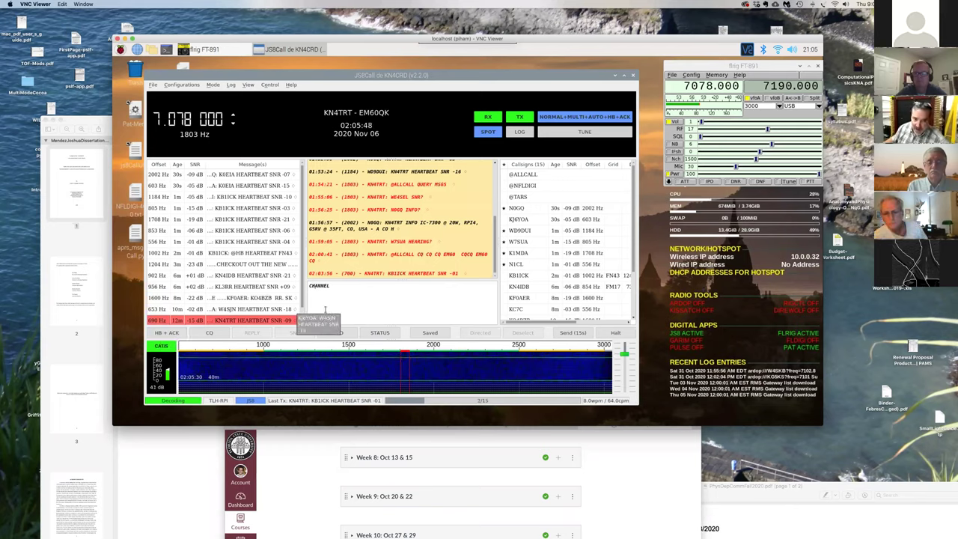
# - Switch the transmission speed to JS8 Turbo (6s, 160Hz, ~40 WPM)
pyautogui.click(558, 119)
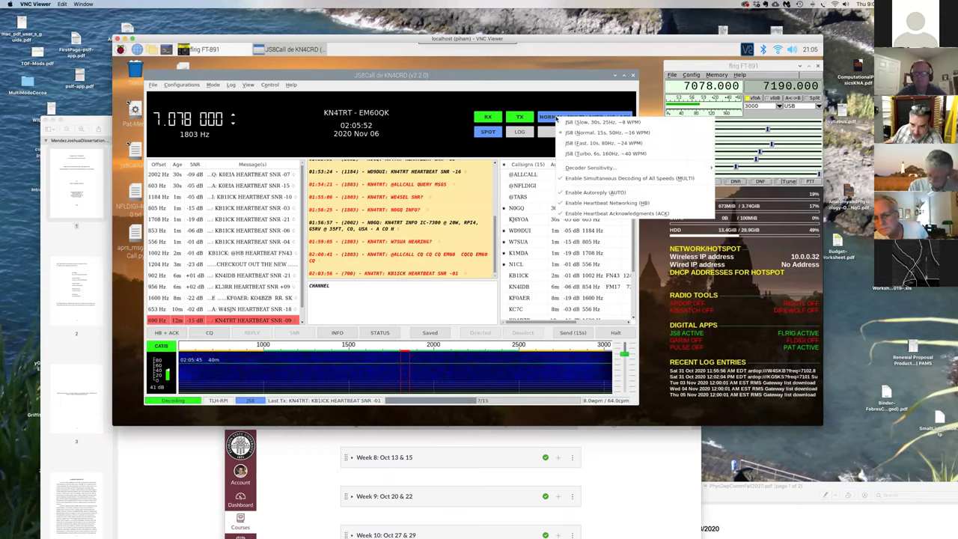
pyautogui.click(582, 154)
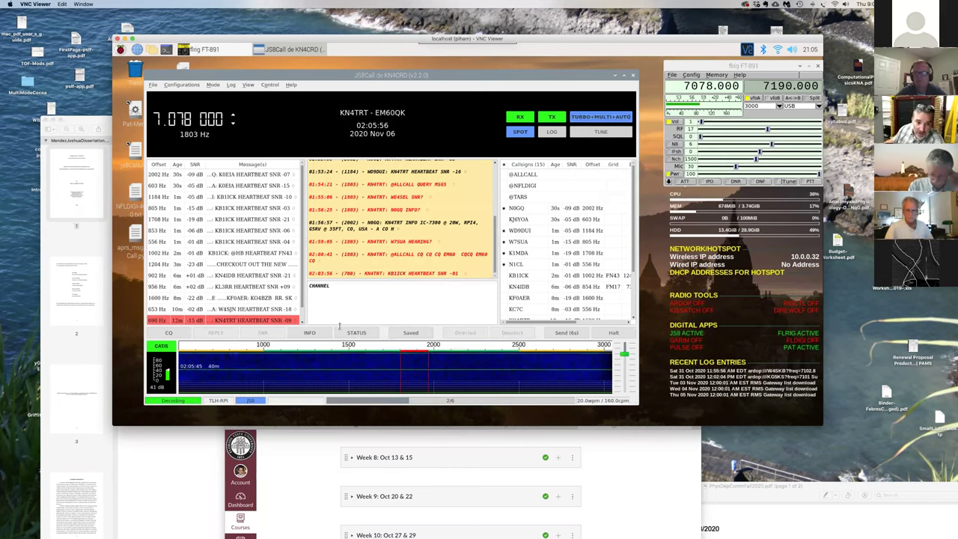